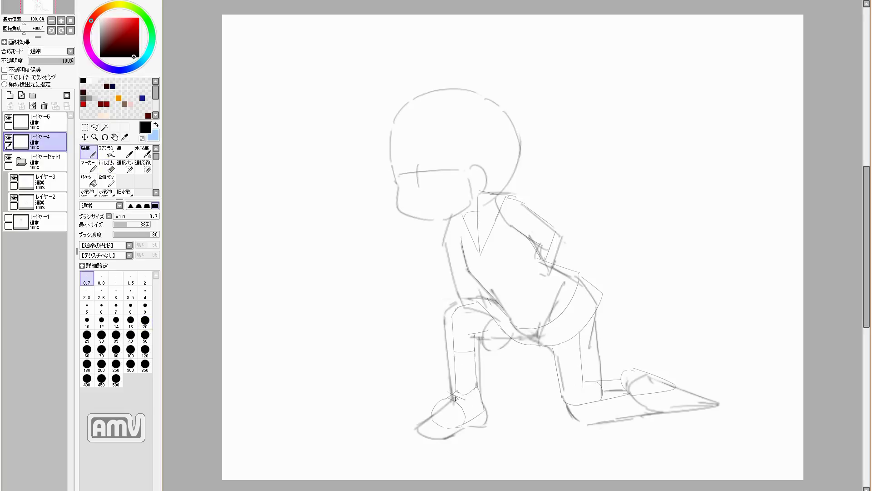
# Step: Sketch the front shoe's tongue, the sock line, the rear sleeve bands, and the front arm with its sleeve over the rough pose
pyautogui.moveTo(452, 403); pyautogui.dragTo(459, 397)
pyautogui.moveTo(456, 334)
pyautogui.mouseDown()
pyautogui.moveTo(455, 363)
pyautogui.moveTo(475, 348)
pyautogui.moveTo(481, 402)
pyautogui.mouseUp()
pyautogui.moveTo(529, 208); pyautogui.dragTo(518, 228)
pyautogui.moveTo(543, 217); pyautogui.dragTo(533, 239)
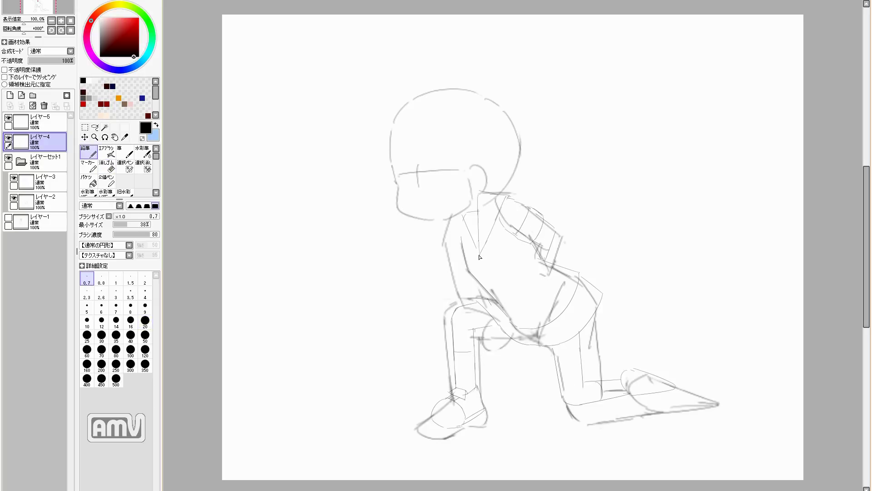
pyautogui.moveTo(458, 219)
pyautogui.mouseDown()
pyautogui.moveTo(477, 256)
pyautogui.moveTo(449, 279)
pyautogui.moveTo(451, 270)
pyautogui.mouseUp()
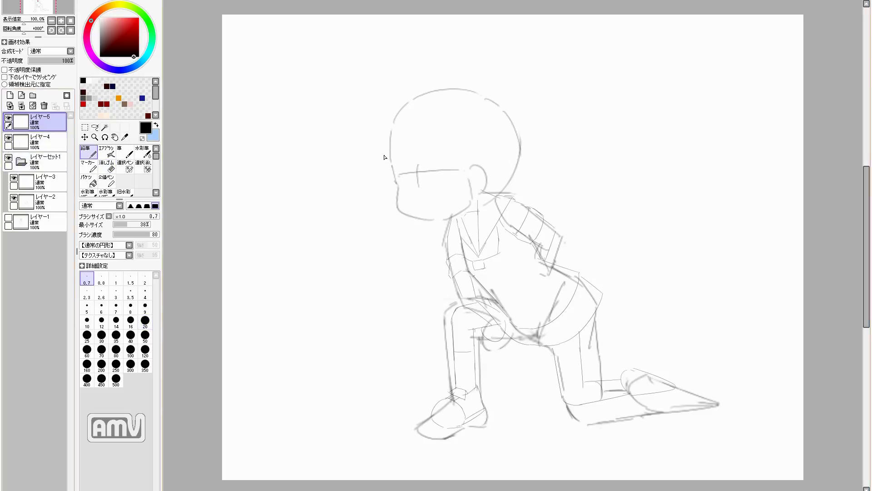
# Step: Scale the head sketch down slightly and draw spiky bangs and side strands around the face
pyautogui.hotkey('ctrl', 't')
pyautogui.press('Return')
pyautogui.press('e')
pyautogui.press('n')
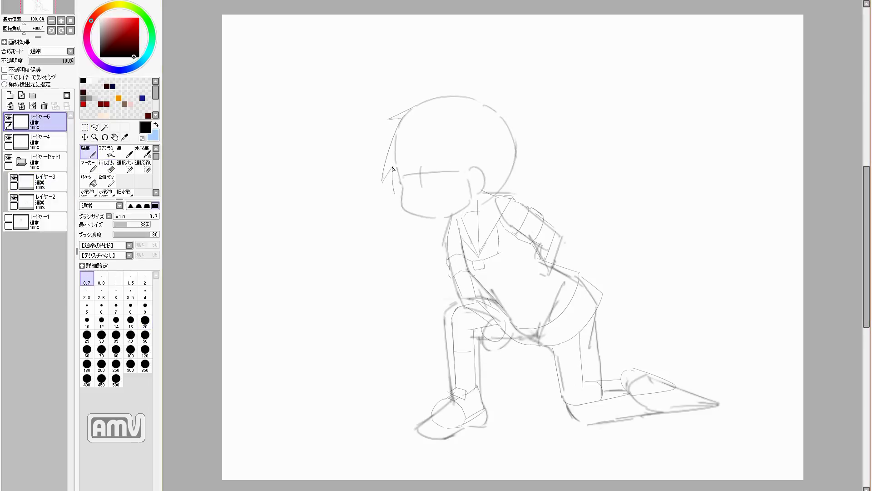
pyautogui.moveTo(400, 122)
pyautogui.mouseDown()
pyautogui.moveTo(374, 172)
pyautogui.moveTo(386, 211)
pyautogui.moveTo(417, 233)
pyautogui.mouseUp()
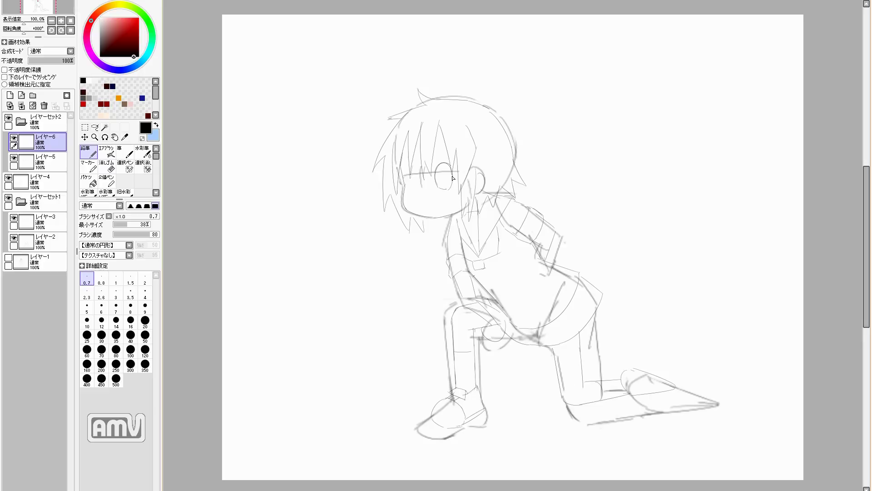
# Step: Draw two large oval eyes with upper lash lines and a small mouth on the face
pyautogui.press('e')
pyautogui.press('n')
pyautogui.moveTo(439, 165); pyautogui.dragTo(463, 189)
pyautogui.press('e')
pyautogui.press('n')
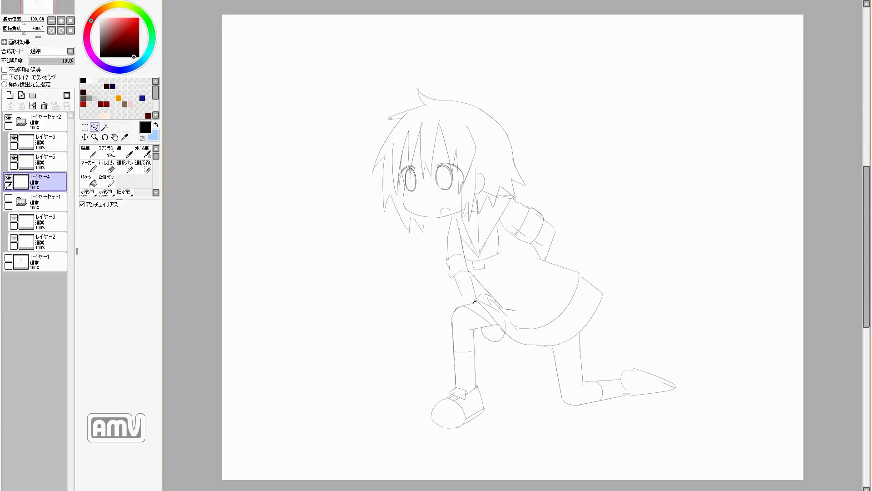
# Step: Shift the body sketch up closer under the head and clean up the rear hand
pyautogui.moveTo(474, 301); pyautogui.dragTo(563, 254)
pyautogui.press('e')
pyautogui.press('n')
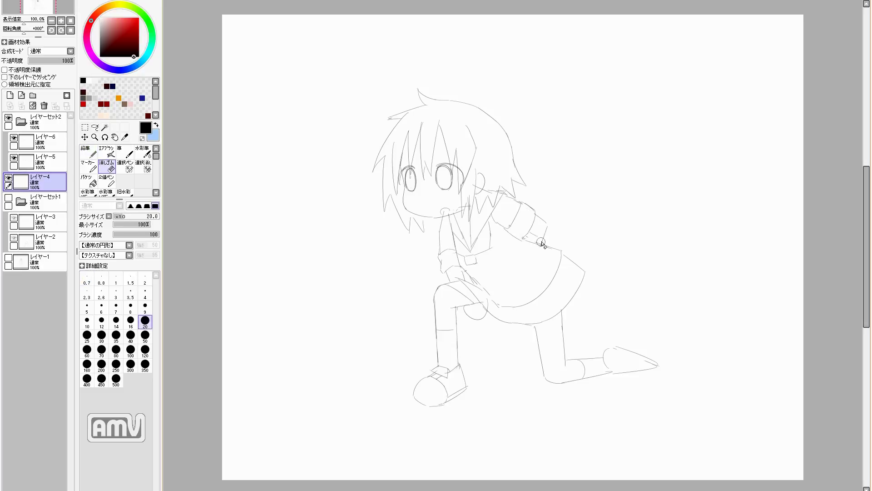
# Step: Lasso the lower parts of the legs and move them upward to shorten both legs
pyautogui.press('l')
pyautogui.moveTo(573, 291)
pyautogui.mouseDown()
pyautogui.moveTo(564, 313)
pyautogui.moveTo(584, 351)
pyautogui.moveTo(633, 383)
pyautogui.mouseUp()
pyautogui.moveTo(436, 359); pyautogui.dragTo(434, 349)
pyautogui.press('n')
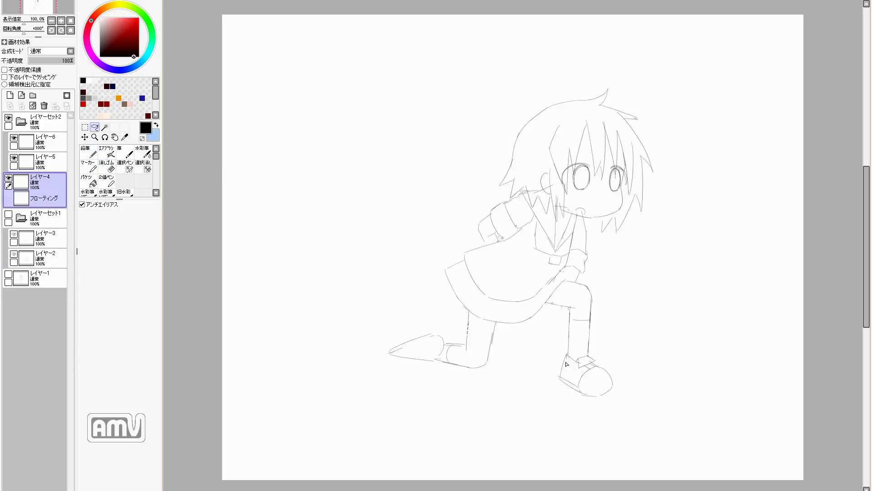
pyautogui.moveTo(560, 337); pyautogui.dragTo(577, 345)
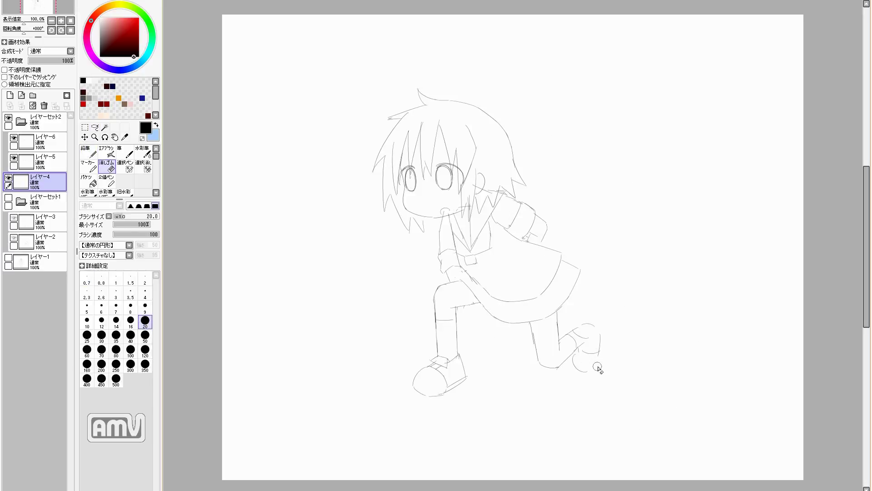
# Step: Redraw the rear lower leg and foot as a raised shoe resting on its toe
pyautogui.moveTo(530, 321); pyautogui.dragTo(539, 364)
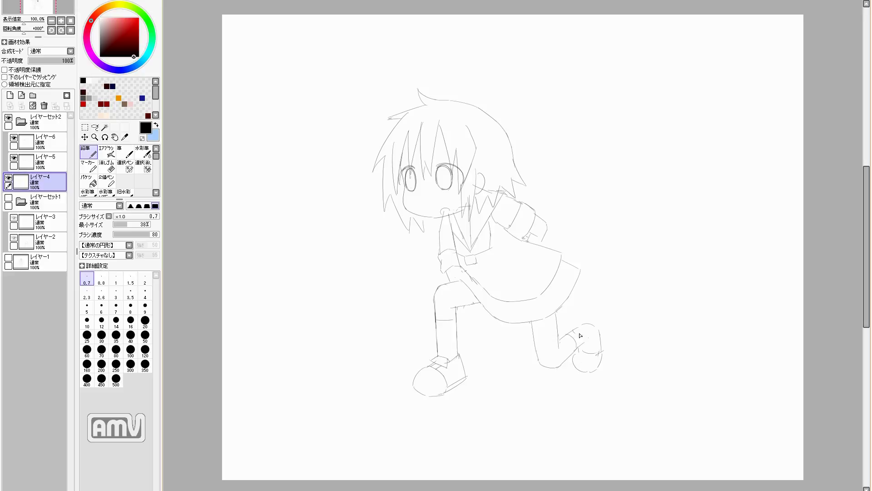
pyautogui.press('e')
pyautogui.press('n')
pyautogui.moveTo(584, 323); pyautogui.dragTo(599, 350)
pyautogui.press('e')
pyautogui.press('n')
pyautogui.press('e')
pyautogui.press('n')
pyautogui.press('e')
# Step: Clean up the lines of the collar, front arm and front knee, checking the pose in a mirrored view
pyautogui.press('h')
pyautogui.press('h')
pyautogui.press('n')
pyautogui.press('e')
pyautogui.press('n')
pyautogui.press('e')
pyautogui.press('n')
pyautogui.press('e')
pyautogui.press('n')
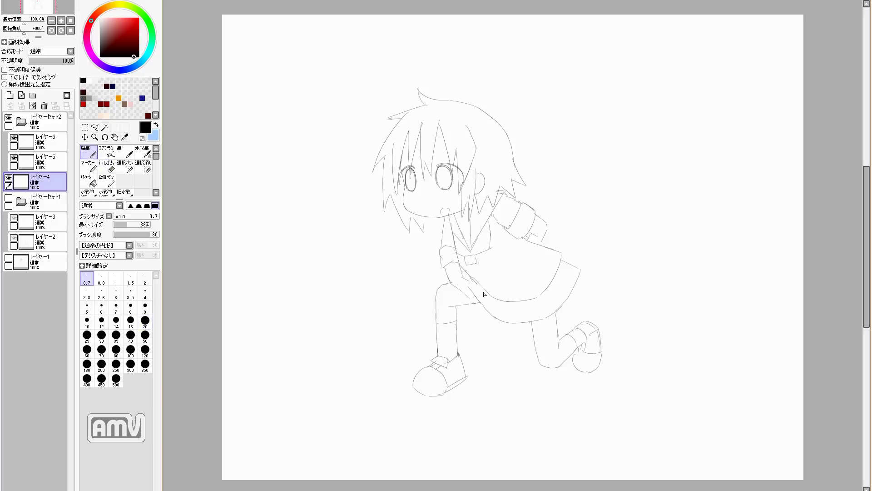
# Step: Draw the hand resting on the front knee and move the rear lower leg closer to the body
pyautogui.press('e')
pyautogui.moveTo(468, 295)
pyautogui.mouseDown()
pyautogui.moveTo(475, 312)
pyautogui.moveTo(439, 357)
pyautogui.mouseUp()
pyautogui.press('n')
pyautogui.press('l')
pyautogui.moveTo(537, 334)
pyautogui.mouseDown()
pyautogui.moveTo(535, 324)
pyautogui.moveTo(523, 327)
pyautogui.mouseUp()
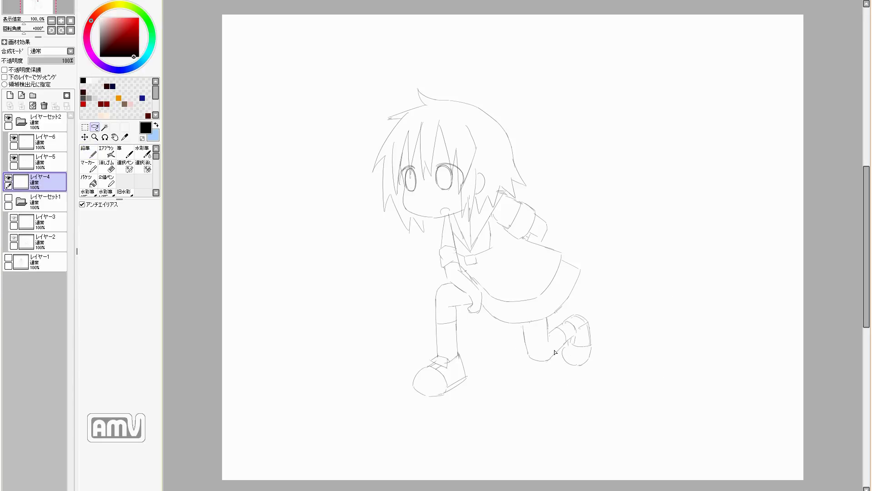
# Step: Trim the skirt's back corner to a smaller shape and tidy where the rear thigh meets the hem
pyautogui.press('n')
pyautogui.press('h')
pyautogui.press('e')
pyautogui.press('n')
pyautogui.press('h')
pyautogui.press('e')
pyautogui.press('n')
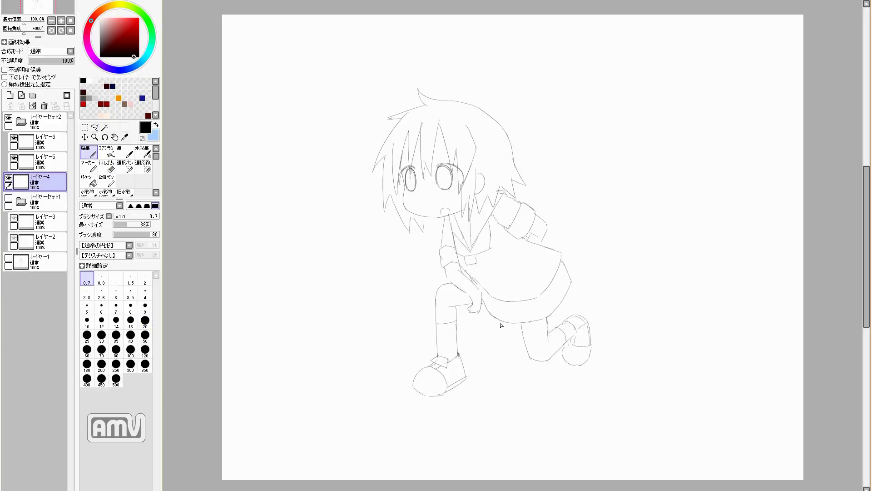
pyautogui.press('e')
pyautogui.press('n')
# Step: Lasso the front leg and shift it slightly toward the body
pyautogui.press('l')
pyautogui.moveTo(449, 284)
pyautogui.mouseDown()
pyautogui.moveTo(411, 286)
pyautogui.moveTo(471, 424)
pyautogui.moveTo(450, 285)
pyautogui.mouseUp()
pyautogui.moveTo(436, 341); pyautogui.dragTo(443, 340)
# Step: Add short pleat lines across the skirt's hem band and touch up the scarf knot on the chest
pyautogui.press('n')
pyautogui.press('e')
pyautogui.press('n')
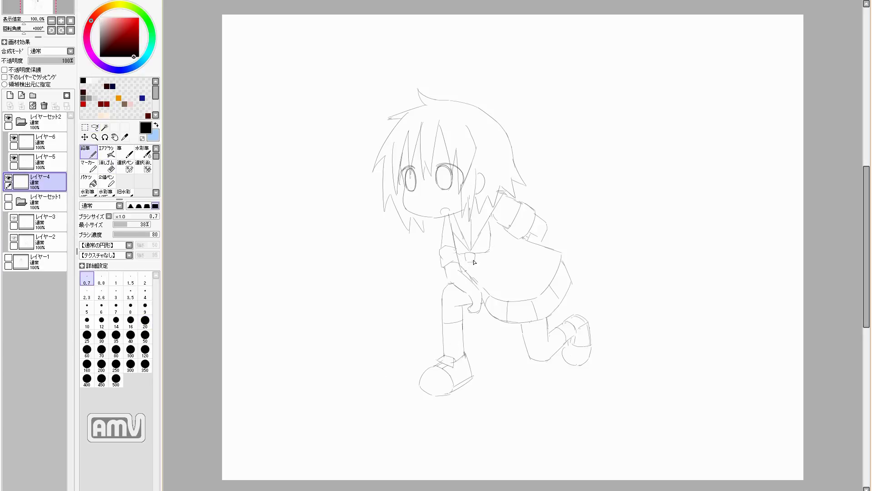
pyautogui.press('e')
pyautogui.press('n')
pyautogui.press('e')
pyautogui.press('n')
pyautogui.press('e')
pyautogui.press('n')
# Step: Enlarge the body sketch slightly by transforming the whole body layer
pyautogui.hotkey('ctrl', 't')
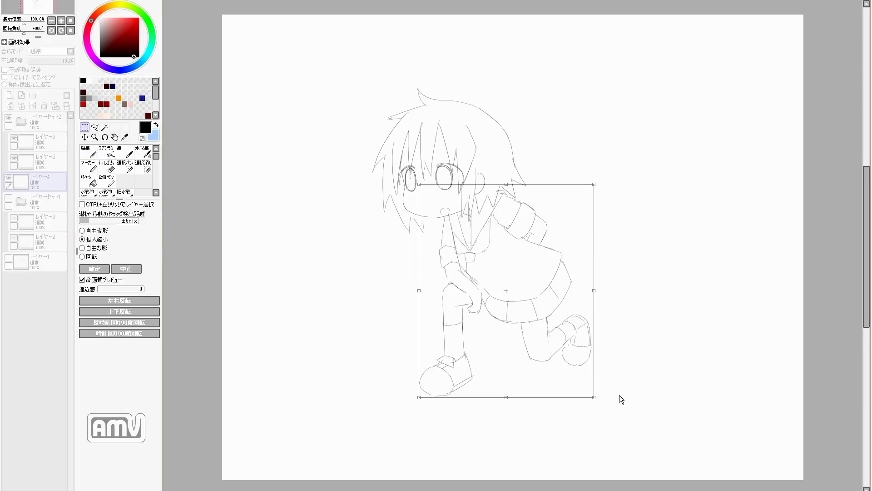
pyautogui.moveTo(457, 328); pyautogui.dragTo(454, 339)
pyautogui.press('Return')
# Step: Refine the front arm by redrawing its sleeve cuff and forearm outline
pyautogui.press('e')
pyautogui.press('n')
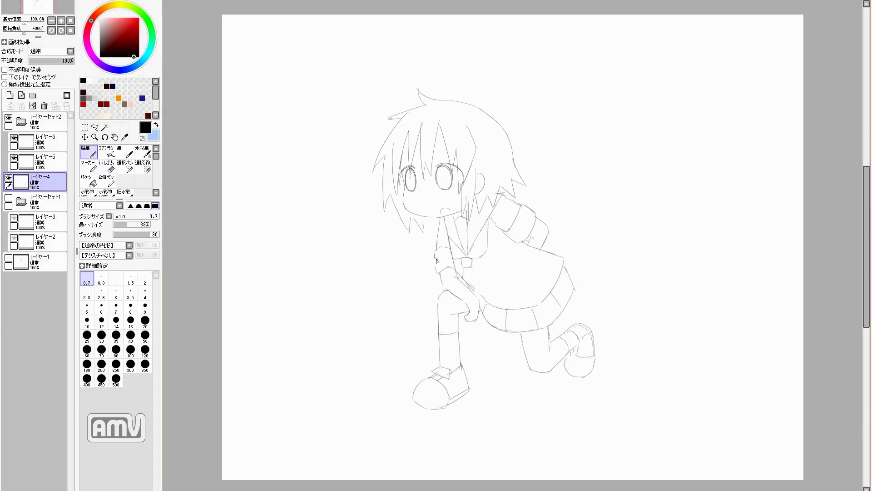
pyautogui.press('e')
pyautogui.press('n')
pyautogui.press('e')
pyautogui.press('n')
pyautogui.press('e')
pyautogui.press('n')
pyautogui.press('e')
pyautogui.press('n')
# Step: Replace the skirt's smooth hem with a flared, stepped hem of separate pleats
pyautogui.press('e')
pyautogui.press('n')
pyautogui.press('e')
pyautogui.press('n')
pyautogui.press('e')
pyautogui.press('n')
pyautogui.press('e')
pyautogui.press('n')
pyautogui.press('e')
pyautogui.press('n')
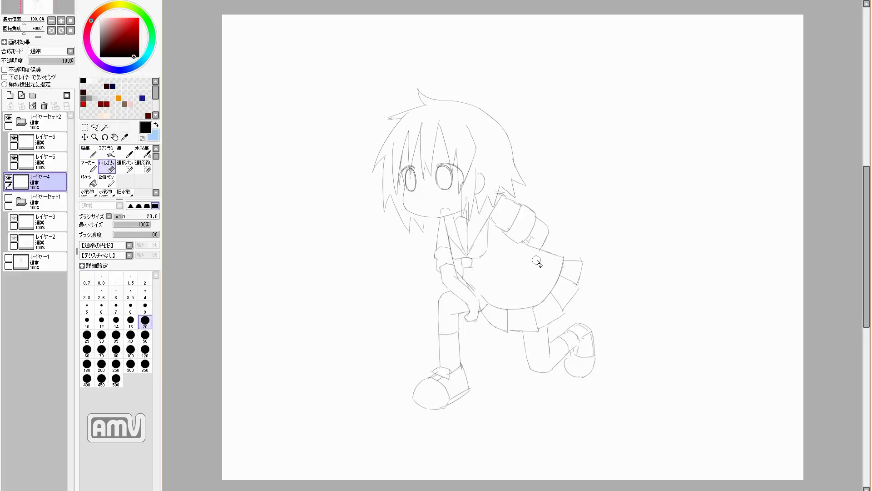
# Step: Erase the lines across the rear arm's upper sleeve and redraw the shoulder outline
pyautogui.press('e')
pyautogui.moveTo(505, 213); pyautogui.dragTo(515, 233)
pyautogui.press('n')
pyautogui.press('e')
pyautogui.press('n')
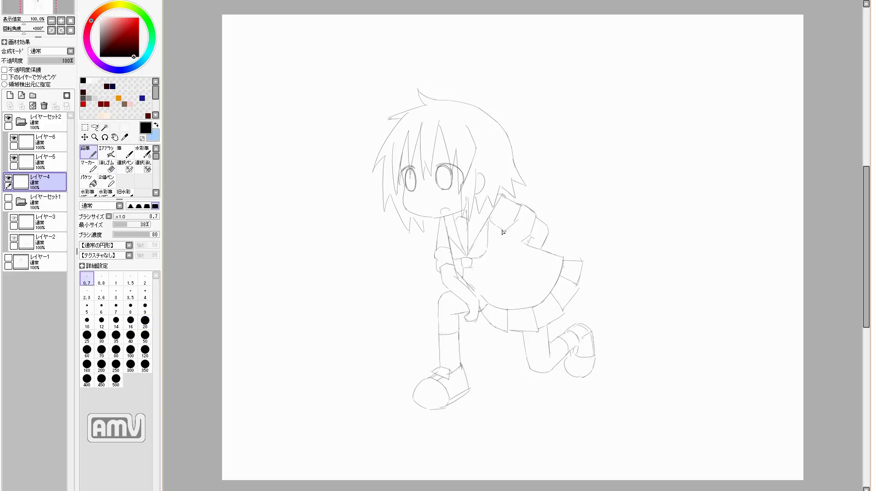
# Step: Reshape the rear arm's sleeve with a looser, creased outline and cuff
pyautogui.press('e')
pyautogui.press('n')
pyautogui.press('e')
pyautogui.press('n')
pyautogui.press('e')
pyautogui.press('n')
pyautogui.press('e')
# Step: Redraw the front upper arm's sleeve with a wider turned-up cuff, checking it in a mirrored view
pyautogui.press('n')
pyautogui.press('e')
pyautogui.press('n')
pyautogui.press('h')
pyautogui.press('h')
pyautogui.press('e')
pyautogui.press('n')
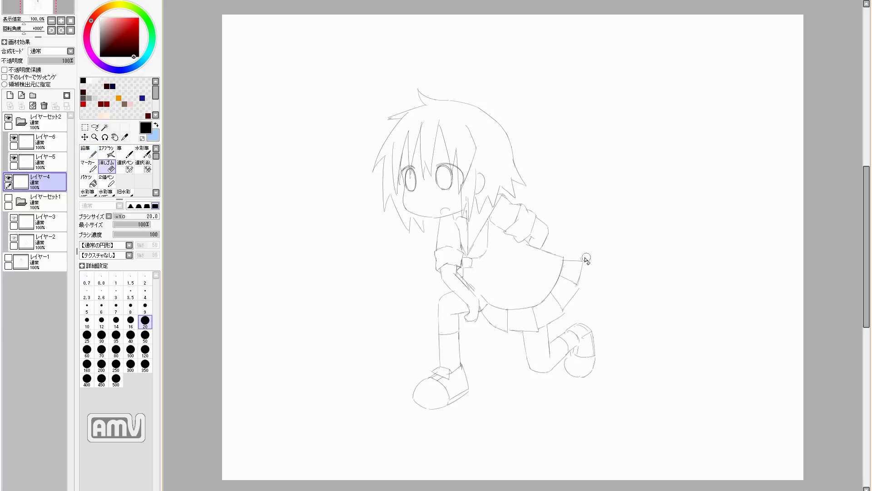
# Step: Erase the sailor collar's lapel lines and redraw the collar down to the scarf knot
pyautogui.press('e')
pyautogui.moveTo(468, 257); pyautogui.dragTo(498, 199)
pyautogui.press('n')
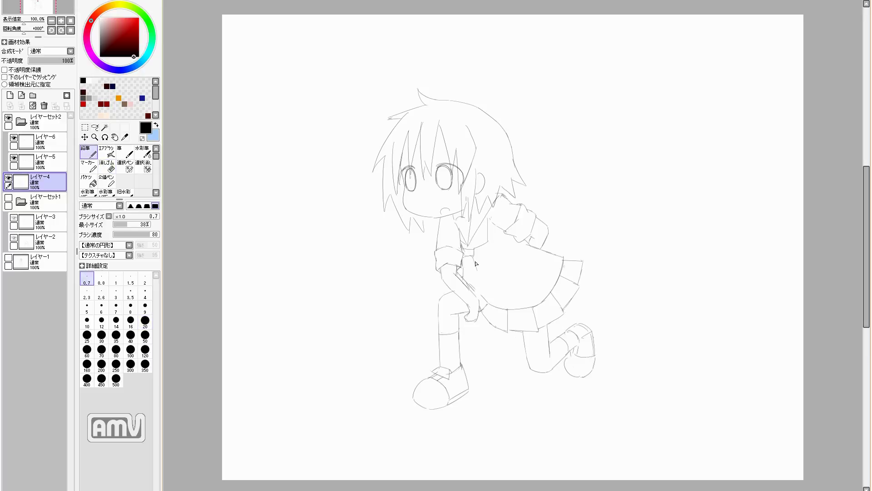
pyautogui.press('e')
pyautogui.press('n')
# Step: Draw the scarf's tail hanging from the knot down the front of the torso
pyautogui.press('h')
pyautogui.press('h')
pyautogui.press('e')
pyautogui.press('n')
pyautogui.press('e')
pyautogui.press('n')
# Step: Erase the rearmost skirt pleat and redraw it with a shorter, folded edge
pyautogui.moveTo(564, 262)
pyautogui.mouseDown()
pyautogui.moveTo(579, 289)
pyautogui.moveTo(569, 312)
pyautogui.moveTo(582, 279)
pyautogui.mouseUp()
pyautogui.press('e')
pyautogui.press('n')
pyautogui.press('h')
pyautogui.press('e')
pyautogui.press('h')
pyautogui.press('n')
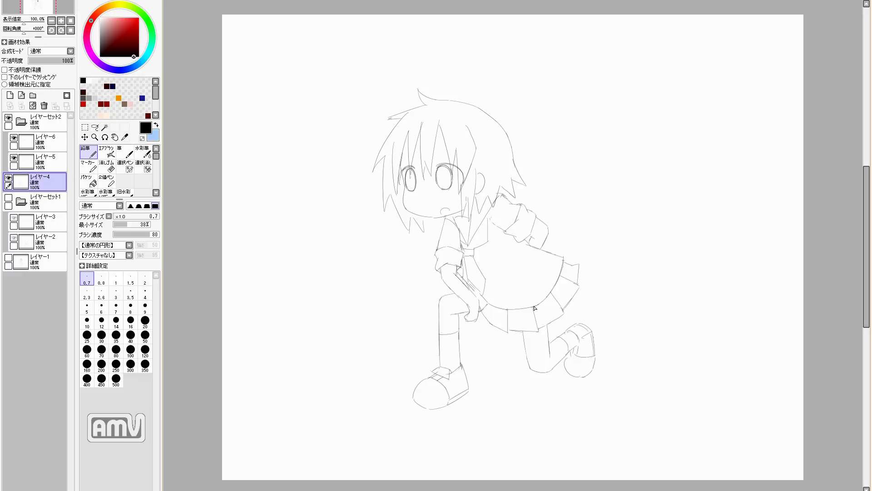
# Step: Go over the skirt's pleated hem with firmer, cleaner lines
pyautogui.press('e')
pyautogui.press('n')
pyautogui.press('e')
pyautogui.press('n')
pyautogui.press('e')
# Step: Clean up the rear leg, sock and shoe outlines and redraw them with firmer lines
pyautogui.moveTo(562, 346); pyautogui.dragTo(570, 334)
pyautogui.press('n')
pyautogui.press('e')
pyautogui.press('n')
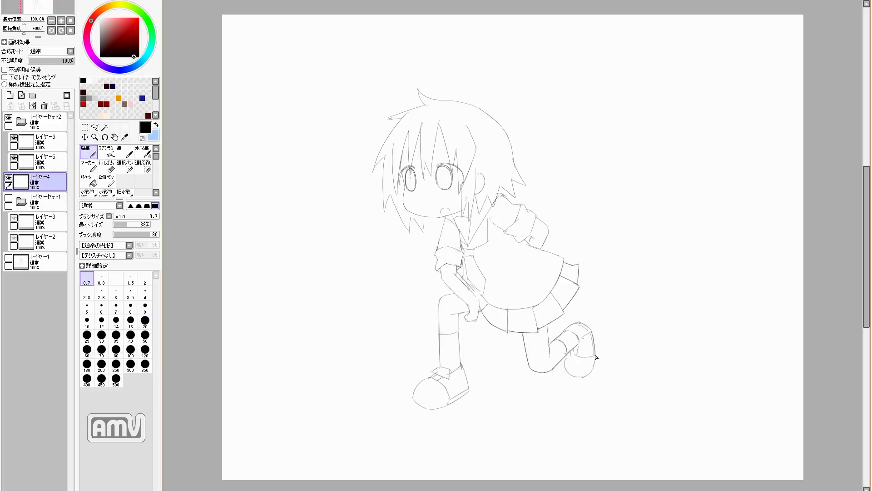
pyautogui.press('e')
pyautogui.moveTo(571, 374)
pyautogui.mouseDown()
pyautogui.moveTo(576, 359)
pyautogui.moveTo(551, 342)
pyautogui.mouseUp()
pyautogui.press('n')
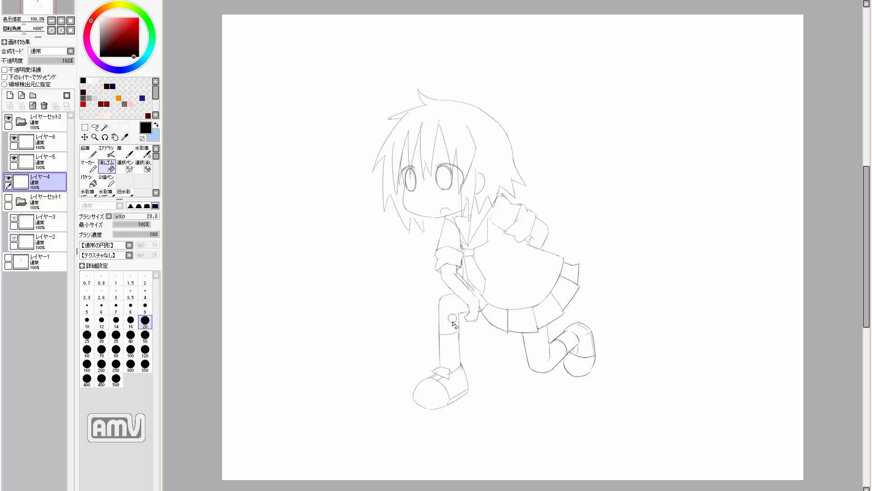
# Step: Scale the head and hair down slightly and shift them closer to the body
pyautogui.click(45, 161)
pyautogui.hotkey('ctrl', 't')
pyautogui.press('Escape')
# Step: Redraw the crown and outer hair outline with firmer lines, checking the shape in a mirrored view
pyautogui.scroll(4, 398, 133)
pyautogui.moveTo(405, 130); pyautogui.dragTo(345, 179)
pyautogui.moveTo(341, 135)
pyautogui.mouseDown()
pyautogui.moveTo(449, 99)
pyautogui.moveTo(468, 41)
pyautogui.moveTo(682, 96)
pyautogui.mouseUp()
pyautogui.press('h')
pyautogui.moveTo(504, 94)
pyautogui.mouseDown()
pyautogui.moveTo(384, 213)
pyautogui.moveTo(414, 187)
pyautogui.mouseUp()
pyautogui.moveTo(418, 152)
pyautogui.mouseDown()
pyautogui.moveTo(393, 261)
pyautogui.moveTo(407, 186)
pyautogui.mouseUp()
pyautogui.moveTo(421, 241)
pyautogui.mouseDown()
pyautogui.moveTo(404, 318)
pyautogui.moveTo(503, 322)
pyautogui.moveTo(564, 313)
pyautogui.mouseUp()
pyautogui.moveTo(557, 225)
pyautogui.mouseDown()
pyautogui.moveTo(534, 235)
pyautogui.moveTo(559, 300)
pyautogui.mouseUp()
pyautogui.press('h')
# Step: Go over the pointed bangs and the locks framing the face with firm pencil lines
pyautogui.moveTo(400, 46); pyautogui.dragTo(363, 195)
pyautogui.moveTo(397, 59); pyautogui.dragTo(358, 293)
pyautogui.moveTo(345, 84); pyautogui.dragTo(339, 277)
pyautogui.moveTo(340, 190); pyautogui.dragTo(361, 339)
pyautogui.moveTo(400, 87)
pyautogui.mouseDown()
pyautogui.moveTo(357, 241)
pyautogui.moveTo(394, 262)
pyautogui.mouseUp()
pyautogui.moveTo(434, 71)
pyautogui.mouseDown()
pyautogui.moveTo(392, 250)
pyautogui.moveTo(445, 262)
pyautogui.mouseUp()
pyautogui.moveTo(507, 45)
pyautogui.mouseDown()
pyautogui.moveTo(474, 249)
pyautogui.moveTo(422, 219)
pyautogui.mouseUp()
pyautogui.moveTo(451, 31)
pyautogui.mouseDown()
pyautogui.moveTo(493, 152)
pyautogui.moveTo(505, 226)
pyautogui.mouseUp()
pyautogui.moveTo(517, 122)
pyautogui.mouseDown()
pyautogui.moveTo(526, 289)
pyautogui.moveTo(593, 125)
pyautogui.mouseUp()
# Step: Clean up and redraw the spiky lock tips in front of and behind the ear
pyautogui.press('e')
pyautogui.press('n')
pyautogui.moveTo(568, 211); pyautogui.dragTo(514, 40)
pyautogui.moveTo(482, 93); pyautogui.dragTo(487, 196)
pyautogui.moveTo(509, 117); pyautogui.dragTo(488, 202)
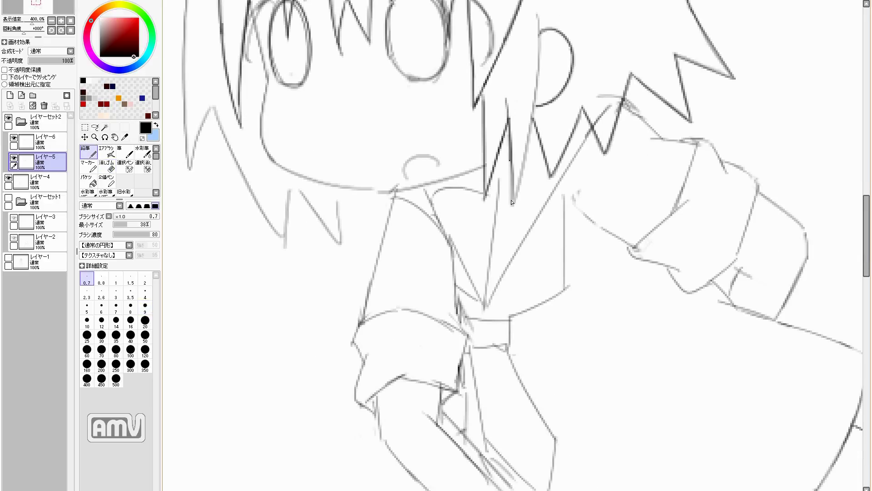
pyautogui.moveTo(507, 103); pyautogui.dragTo(512, 207)
pyautogui.moveTo(513, 207); pyautogui.dragTo(531, 308)
# Step: Redraw the side locks and the jagged hair tips beside the cheek with darker lines
pyautogui.moveTo(318, 136); pyautogui.dragTo(451, 224)
pyautogui.moveTo(378, 86); pyautogui.dragTo(295, 236)
pyautogui.moveTo(345, 227); pyautogui.dragTo(340, 219)
pyautogui.moveTo(344, 269); pyautogui.dragTo(362, 295)
pyautogui.moveTo(344, 339)
pyautogui.mouseDown()
pyautogui.moveTo(368, 278)
pyautogui.moveTo(438, 417)
pyautogui.moveTo(448, 354)
pyautogui.moveTo(491, 414)
pyautogui.moveTo(495, 364)
pyautogui.mouseUp()
# Step: Redraw both oval irises with firm outlines on the face layer, レイヤー6
pyautogui.click(45, 141)
pyautogui.moveTo(456, 170); pyautogui.dragTo(455, 258)
pyautogui.moveTo(563, 159)
pyautogui.mouseDown()
pyautogui.moveTo(558, 250)
pyautogui.moveTo(588, 241)
pyautogui.moveTo(600, 182)
pyautogui.mouseUp()
pyautogui.press('e')
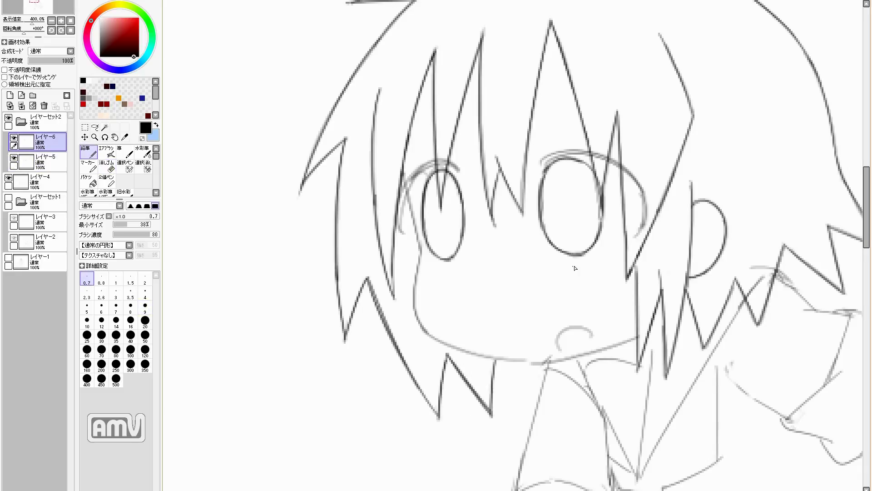
pyautogui.scroll(-5, 575, 246)
# Step: Redraw the face contour, a small open oval mouth and the upper eyelids with clean, darker lines
pyautogui.scroll(4, 311, 286)
pyautogui.press('n')
pyautogui.moveTo(418, 174); pyautogui.dragTo(423, 231)
pyautogui.moveTo(459, 309); pyautogui.dragTo(584, 299)
pyautogui.moveTo(527, 302); pyautogui.dragTo(558, 296)
pyautogui.moveTo(511, 169)
pyautogui.mouseDown()
pyautogui.moveTo(545, 159)
pyautogui.moveTo(587, 182)
pyautogui.mouseUp()
pyautogui.moveTo(452, 172); pyautogui.dragTo(413, 190)
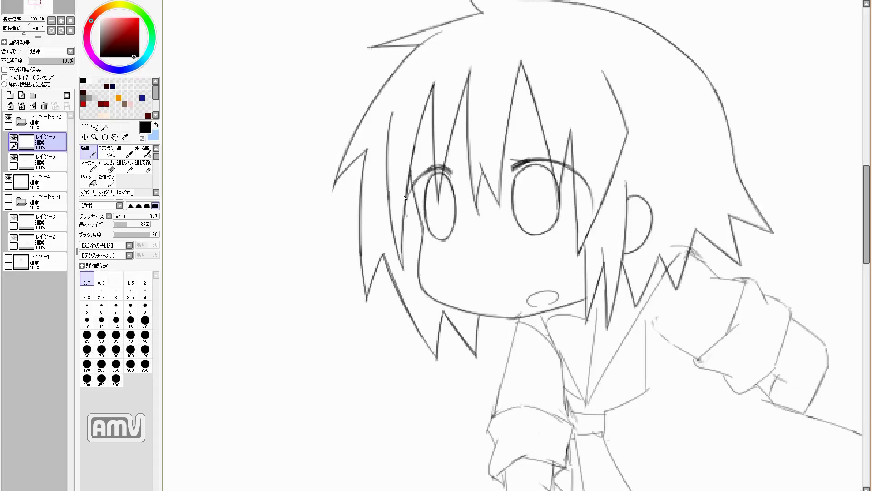
# Step: Go over the front shoe and folded sock cuff with firmer lines on the body layer, レイヤー4
pyautogui.scroll(-5, 494, 223)
pyautogui.click(40, 180)
pyautogui.scroll(6, 459, 396)
pyautogui.moveTo(551, 266); pyautogui.dragTo(575, 332)
pyautogui.moveTo(474, 453); pyautogui.dragTo(522, 380)
pyautogui.moveTo(629, 286); pyautogui.dragTo(555, 341)
pyautogui.moveTo(470, 249)
pyautogui.mouseDown()
pyautogui.moveTo(409, 331)
pyautogui.moveTo(557, 353)
pyautogui.mouseUp()
pyautogui.moveTo(475, 222); pyautogui.dragTo(551, 253)
pyautogui.moveTo(481, 248); pyautogui.dragTo(526, 306)
# Step: Erase stray lines around the skirt hem and rear leg and redraw their edges cleanly
pyautogui.press('e')
pyautogui.scroll(5, 525, 306)
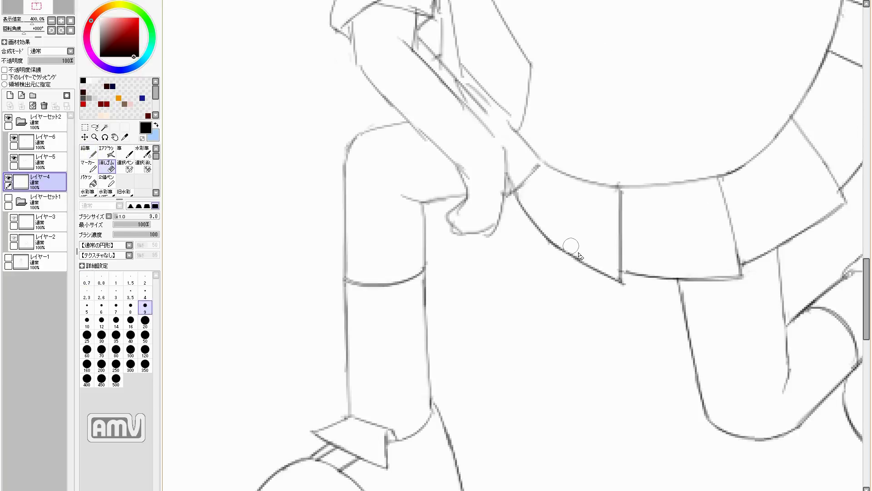
pyautogui.hscroll(1, 711, 285)
pyautogui.moveTo(711, 286); pyautogui.dragTo(677, 278)
pyautogui.press('n')
pyautogui.hscroll(4, 714, 306)
pyautogui.moveTo(796, 249); pyautogui.dragTo(809, 362)
pyautogui.press('e')
pyautogui.moveTo(773, 223)
pyautogui.mouseDown()
pyautogui.moveTo(790, 248)
pyautogui.moveTo(754, 279)
pyautogui.mouseUp()
pyautogui.press('n')
pyautogui.moveTo(691, 247); pyautogui.dragTo(745, 291)
pyautogui.press('e')
pyautogui.moveTo(722, 313)
pyautogui.mouseDown()
pyautogui.moveTo(730, 324)
pyautogui.moveTo(718, 339)
pyautogui.mouseUp()
pyautogui.press('n')
# Step: Redraw the rear arm's puffed sleeve and its cuff with firmer outlines
pyautogui.scroll(-5, 717, 350)
pyautogui.scroll(5, 557, 247)
pyautogui.moveTo(485, 195)
pyautogui.mouseDown()
pyautogui.moveTo(634, 293)
pyautogui.moveTo(704, 173)
pyautogui.mouseUp()
pyautogui.moveTo(627, 109); pyautogui.dragTo(704, 169)
pyautogui.moveTo(618, 186); pyautogui.dragTo(548, 241)
# Step: Redraw the sailor collar's neckline, V-shaped front edges and lower back edge, erasing stray lines around the scarf knot
pyautogui.moveTo(534, 59)
pyautogui.mouseDown()
pyautogui.moveTo(586, 109)
pyautogui.moveTo(362, 314)
pyautogui.mouseUp()
pyautogui.moveTo(378, 208)
pyautogui.mouseDown()
pyautogui.moveTo(386, 140)
pyautogui.moveTo(362, 316)
pyautogui.mouseUp()
pyautogui.moveTo(295, 172); pyautogui.dragTo(350, 176)
pyautogui.moveTo(313, 225); pyautogui.dragTo(361, 320)
pyautogui.press('e')
pyautogui.moveTo(380, 376); pyautogui.dragTo(336, 318)
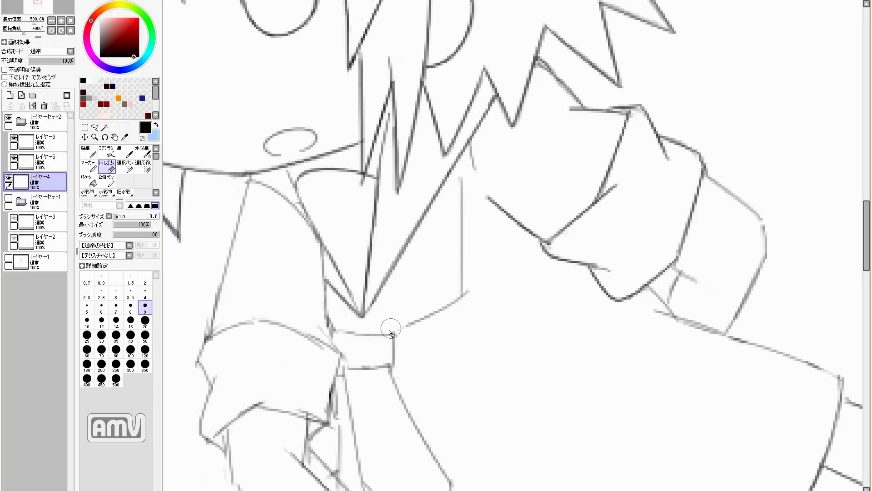
pyautogui.press('n')
pyautogui.moveTo(393, 330); pyautogui.dragTo(468, 293)
pyautogui.moveTo(645, 287); pyautogui.dragTo(536, 236)
# Step: Firm up the front sleeve and forearm, then erase and redraw the hand resting on the knee
pyautogui.scroll(-5, 536, 236)
pyautogui.scroll(4, 454, 196)
pyautogui.moveTo(452, 177)
pyautogui.mouseDown()
pyautogui.moveTo(415, 318)
pyautogui.moveTo(414, 384)
pyautogui.mouseUp()
pyautogui.moveTo(425, 381)
pyautogui.mouseDown()
pyautogui.moveTo(459, 360)
pyautogui.moveTo(514, 374)
pyautogui.mouseUp()
pyautogui.moveTo(418, 309)
pyautogui.mouseDown()
pyautogui.moveTo(523, 318)
pyautogui.moveTo(500, 370)
pyautogui.mouseUp()
pyautogui.press('e')
pyautogui.moveTo(532, 453); pyautogui.dragTo(505, 201)
pyautogui.press('n')
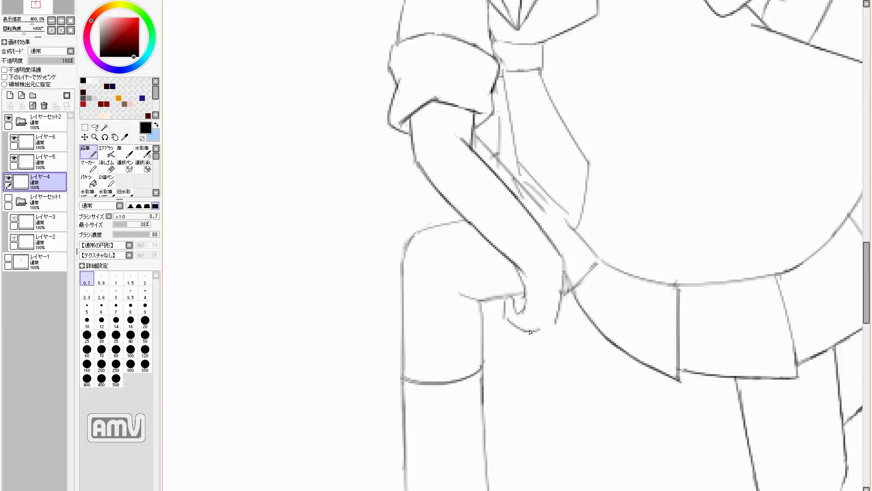
pyautogui.scroll(-1, 448, 284)
pyautogui.press('e')
pyautogui.press('n')
# Step: Redraw the bodice's back edge and the rear skirt pleats with firmer lines
pyautogui.moveTo(513, 249)
pyautogui.mouseDown()
pyautogui.moveTo(488, 273)
pyautogui.moveTo(591, 266)
pyautogui.mouseUp()
pyautogui.moveTo(651, 263); pyautogui.dragTo(662, 328)
pyautogui.press('e')
pyautogui.moveTo(707, 222)
pyautogui.mouseDown()
pyautogui.moveTo(742, 278)
pyautogui.moveTo(691, 313)
pyautogui.mouseUp()
pyautogui.press('n')
pyautogui.moveTo(742, 275); pyautogui.dragTo(684, 316)
pyautogui.moveTo(502, 242); pyautogui.dragTo(440, 354)
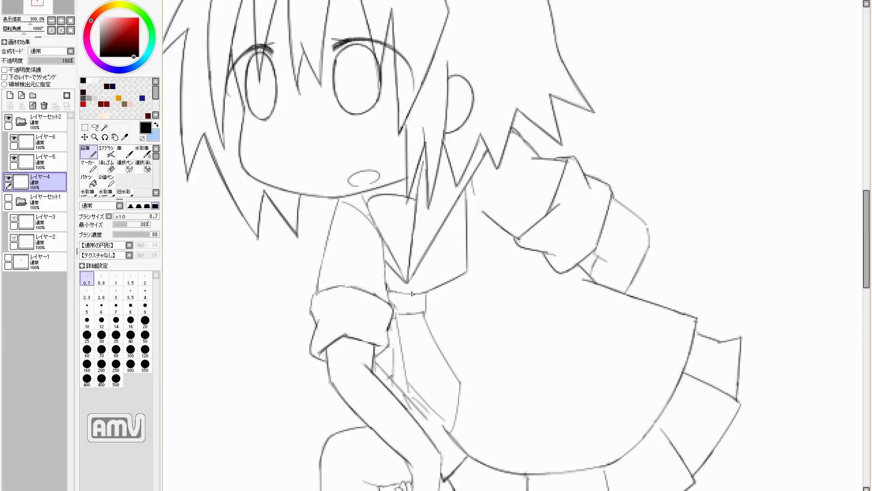
# Step: Erase the overlapping scarf tail lines and redraw a simpler tail hanging below the knot
pyautogui.press('e')
pyautogui.hotkey('ctrl', '-')
pyautogui.hotkey('ctrl', '-')
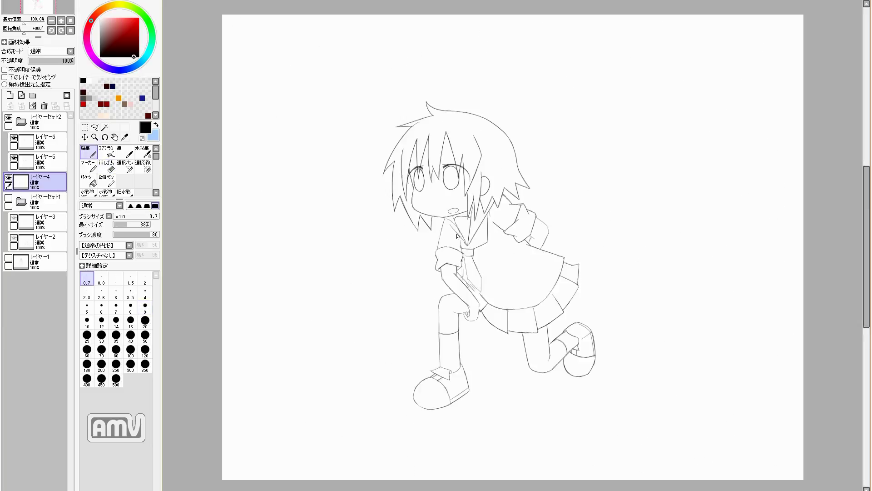
pyautogui.press('n')
pyautogui.press('e')
pyautogui.press('n')
pyautogui.press('e')
pyautogui.press('n')
pyautogui.press('e')
pyautogui.press('n')
pyautogui.press('e')
pyautogui.press('n')
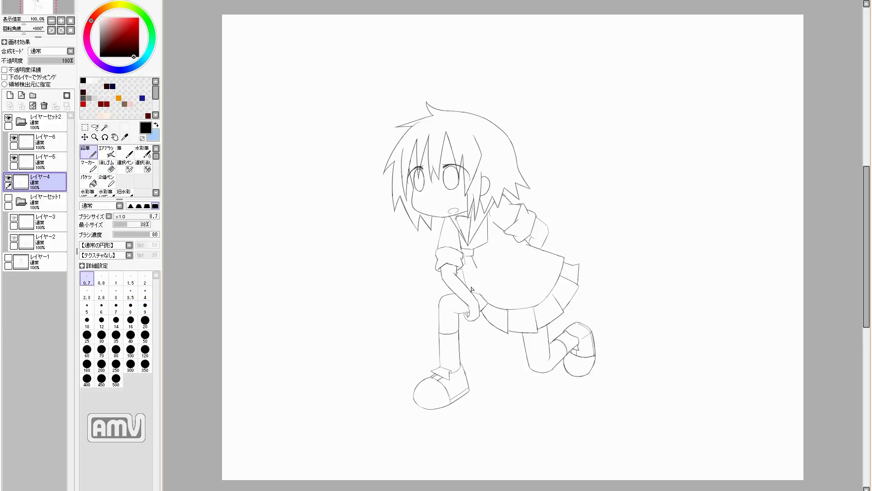
# Step: Erase the bodice's rear corner and redraw the back edge sloping to a lower corner above the pleats
pyautogui.press('e')
pyautogui.press('n')
pyautogui.press('e')
pyautogui.moveTo(569, 260); pyautogui.dragTo(562, 272)
pyautogui.press('n')
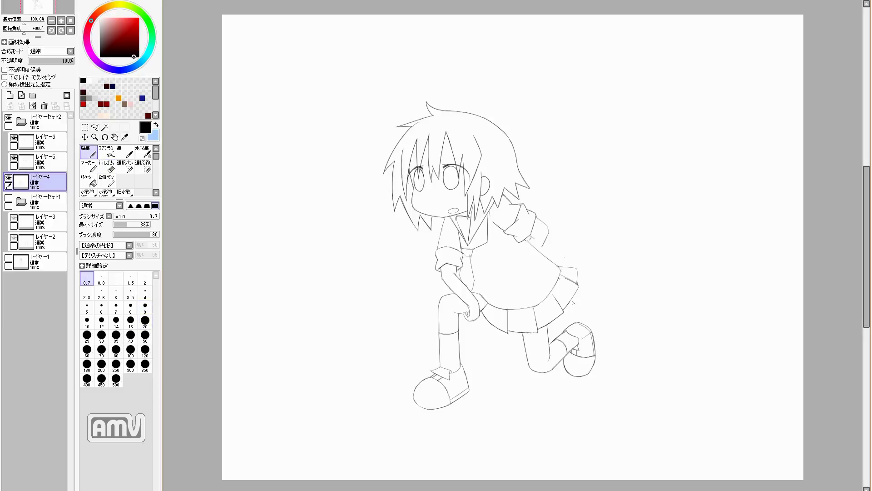
# Step: Lasso the rear leg and shoe and move them up and back under the skirt
pyautogui.press('Insert')
pyautogui.press('Insert')
pyautogui.click(94, 126)
pyautogui.moveTo(636, 318); pyautogui.dragTo(632, 314)
pyautogui.moveTo(541, 327)
pyautogui.mouseDown()
pyautogui.moveTo(590, 363)
pyautogui.moveTo(568, 344)
pyautogui.mouseUp()
pyautogui.hotkey('ctrl', 'd')
pyautogui.press('Insert')
pyautogui.press('Insert')
pyautogui.press('n')
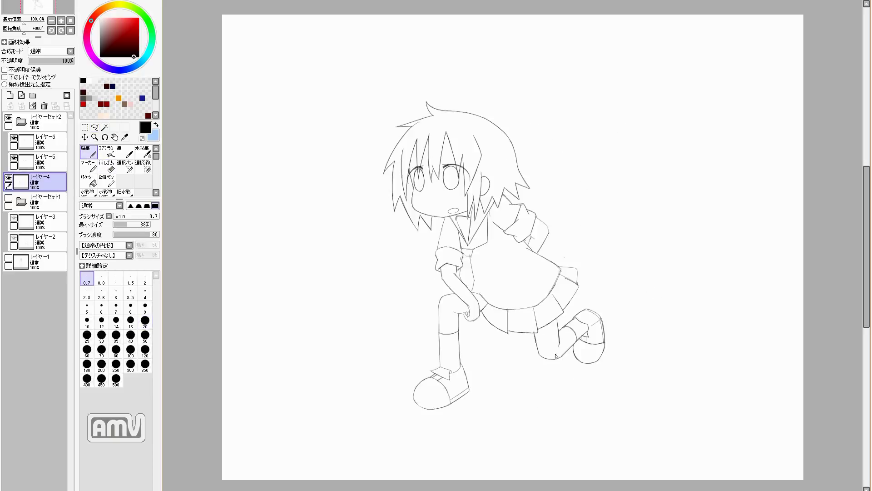
# Step: Lasso the front leg and shoe and move them slightly up and toward the body
pyautogui.press('l')
pyautogui.moveTo(454, 293)
pyautogui.mouseDown()
pyautogui.moveTo(423, 470)
pyautogui.moveTo(455, 293)
pyautogui.mouseUp()
pyautogui.moveTo(450, 373); pyautogui.dragTo(472, 382)
pyautogui.hotkey('ctrl', 'd')
pyautogui.press('n')
# Step: Erase the scarf knot and tail from the front of the torso and tidy the surrounding lines
pyautogui.scroll(3, 461, 353)
pyautogui.scroll(-3, 400, 357)
pyautogui.press('e')
pyautogui.moveTo(469, 251); pyautogui.dragTo(480, 289)
pyautogui.press('n')
pyautogui.press('e')
pyautogui.press('n')
pyautogui.press('h')
pyautogui.press('h')
pyautogui.press('e')
pyautogui.press('n')
# Step: Redraw the bodice's rear hem with a notched fold where it meets the skirt pleats
pyautogui.moveTo(556, 265); pyautogui.dragTo(565, 289)
pyautogui.press('e')
pyautogui.press('n')
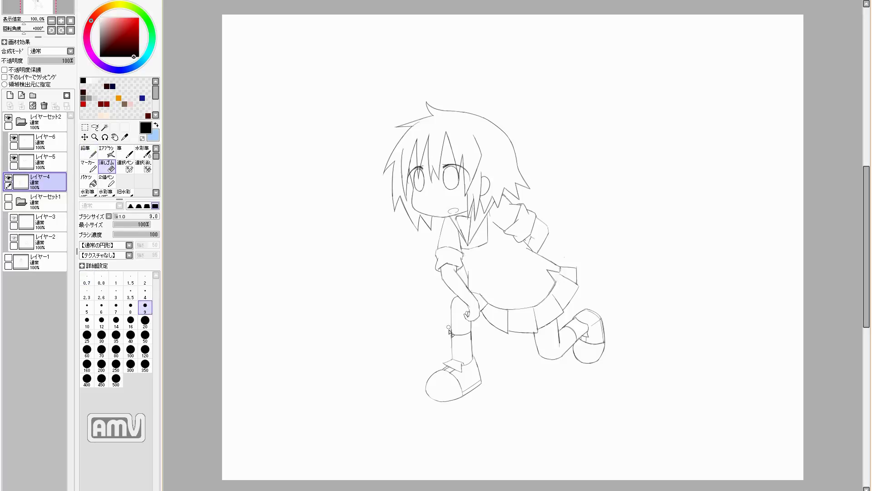
# Step: Erase stray marks at the front leg's sock top and tidy its outline
pyautogui.press('e')
pyautogui.press('n')
pyautogui.press('e')
pyautogui.press('n')
# Step: Tidy the front leg's sock outline, erase most of the sailor collar's front lines and sketch a new lower edge across the chest
pyautogui.press('e')
pyautogui.press('n')
pyautogui.press('e')
pyautogui.press('n')
pyautogui.press('e')
pyautogui.press('n')
pyautogui.press('e')
pyautogui.press('n')
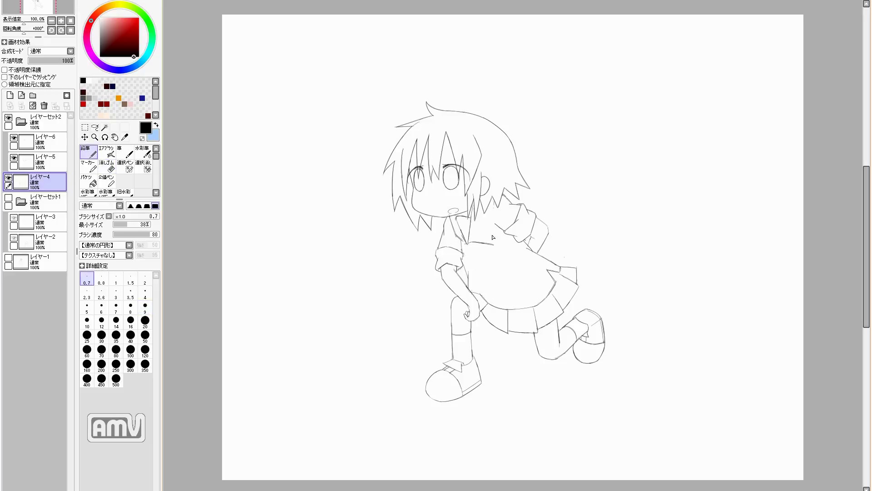
# Step: Clear the trial collar lines from the chest and redraw the sailor collar with a deep V neckline and a rounded front flap
pyautogui.moveTo(496, 248); pyautogui.dragTo(500, 201)
pyautogui.press('e')
pyautogui.press('n')
pyautogui.press('e')
pyautogui.press('n')
pyautogui.press('e')
pyautogui.press('n')
pyautogui.press('e')
pyautogui.press('n')
pyautogui.press('e')
pyautogui.press('n')
pyautogui.press('e')
pyautogui.press('n')
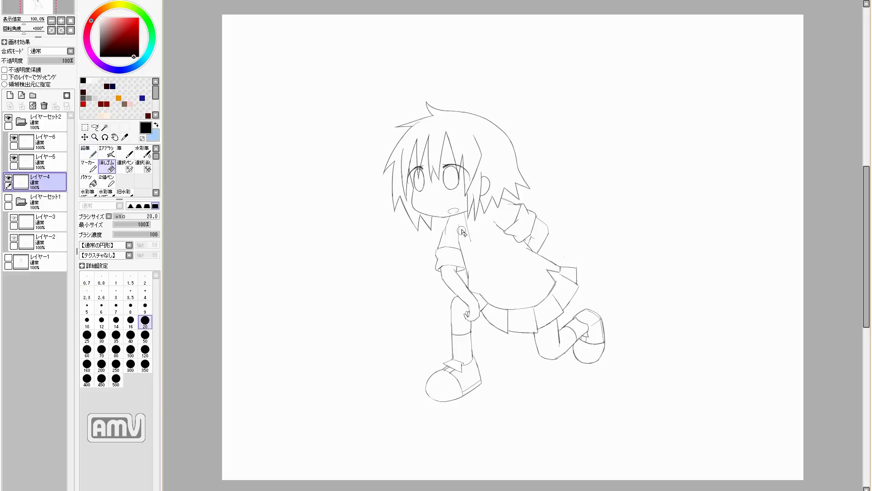
pyautogui.moveTo(466, 216); pyautogui.dragTo(471, 226)
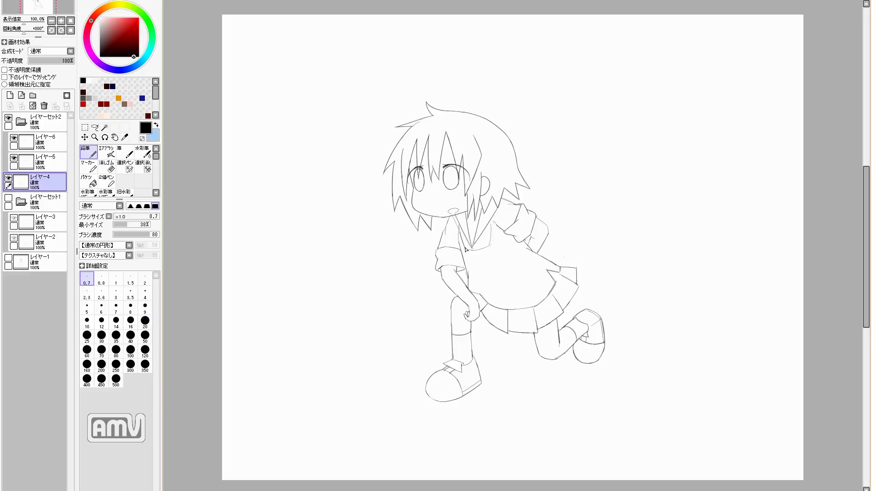
# Step: Draw the scarf knot and its hanging tail below the collar's V, cleaning up the overlapping collar lines
pyautogui.press('e')
pyautogui.press('n')
pyautogui.moveTo(483, 258); pyautogui.dragTo(486, 291)
pyautogui.press('e')
pyautogui.press('n')
pyautogui.moveTo(488, 279); pyautogui.dragTo(480, 224)
pyautogui.press('e')
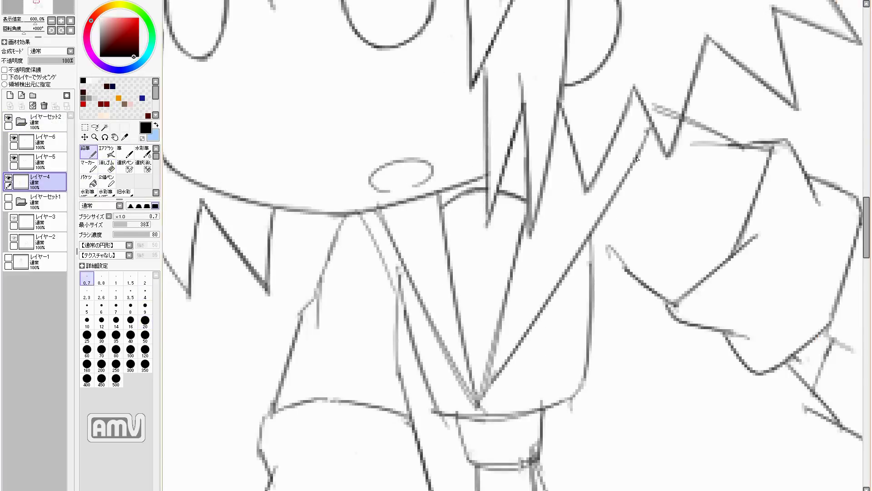
pyautogui.press('n')
pyautogui.press('e')
pyautogui.press('n')
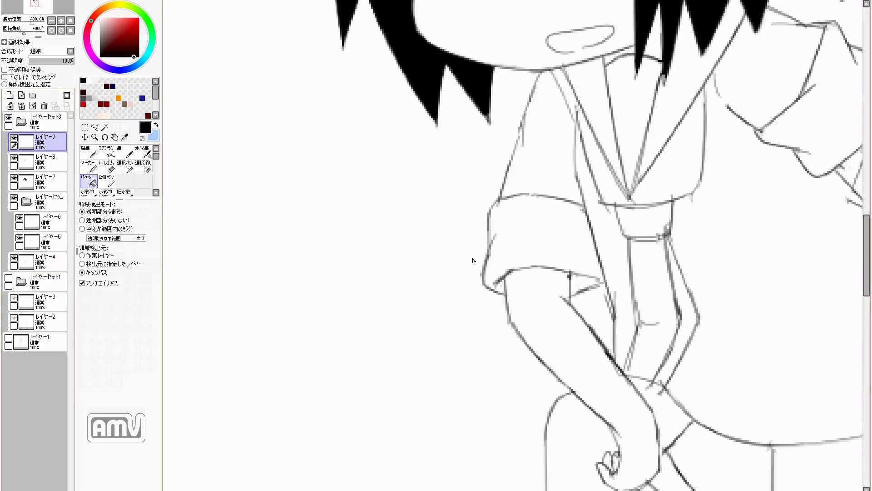
# Step: Bucket-fill the sleeve cuffs, the collar bands beside the neckline and the scarf knot with black
pyautogui.click(558, 255)
pyautogui.click(668, 114)
pyautogui.click(590, 118)
pyautogui.click(655, 206)
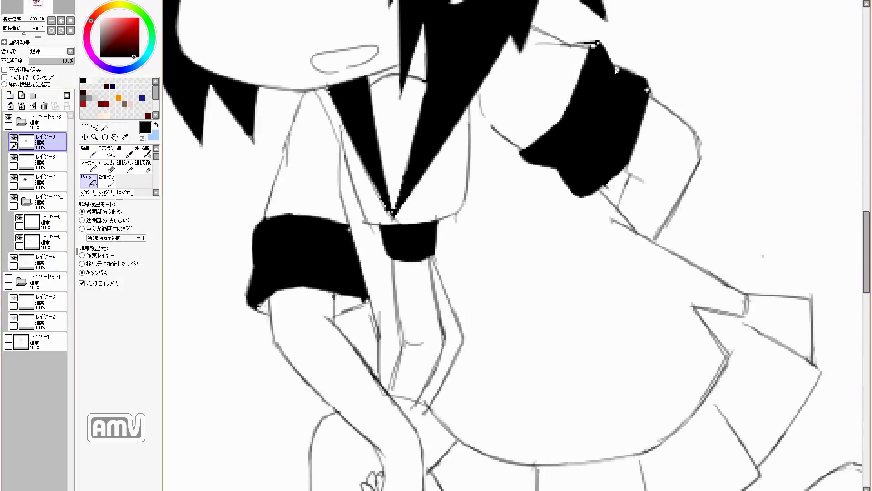
# Step: Fill the pleated skirt with black, and the collar flap and scarf tail with dark grey on a separate layer
pyautogui.click(760, 332)
pyautogui.click(662, 260)
pyautogui.click(526, 291)
pyautogui.click(545, 408)
pyautogui.click(523, 273)
pyautogui.scroll(-5, 523, 273)
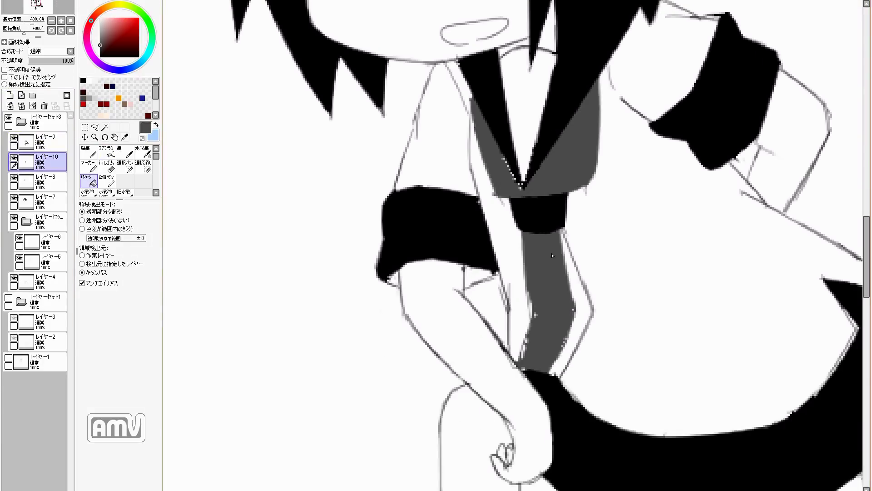
# Step: Erase a curved white highlight band across the hair fill and trim the fill at the outer hair tips with a size 4 eraser
pyautogui.hotkey('ctrl', '-')
pyautogui.click(88, 151)
pyautogui.press('e')
pyautogui.hotkey('ctrl', '-')
pyautogui.moveTo(458, 126); pyautogui.dragTo(586, 132)
pyautogui.hotkey('ctrl', '+')
pyautogui.click(145, 293)
pyautogui.moveTo(328, 132); pyautogui.dragTo(310, 68)
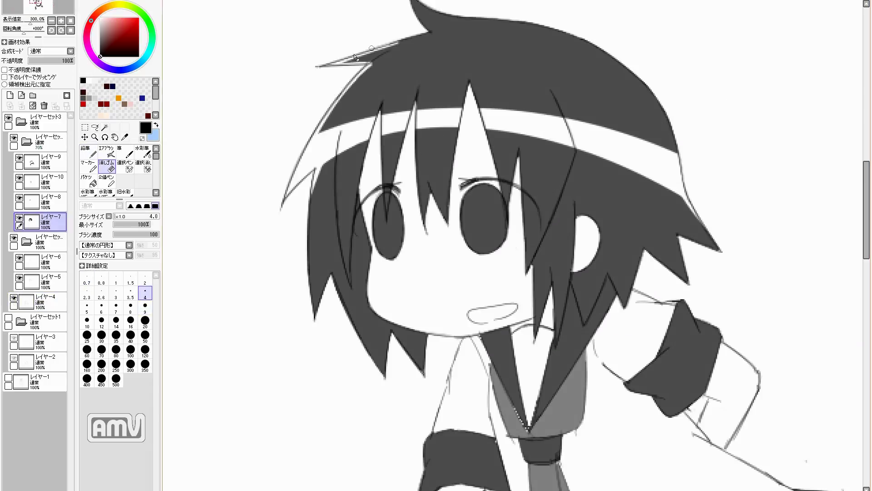
# Step: Redraw the girl's mouth as a larger open shape with the 0.7 pencil on the face line layers
pyautogui.hotkey('ctrl', '-')
pyautogui.hotkey('ctrl', '-')
pyautogui.click(31, 202)
pyautogui.click(89, 151)
pyautogui.click(86, 278)
pyautogui.press('e')
pyautogui.press('n')
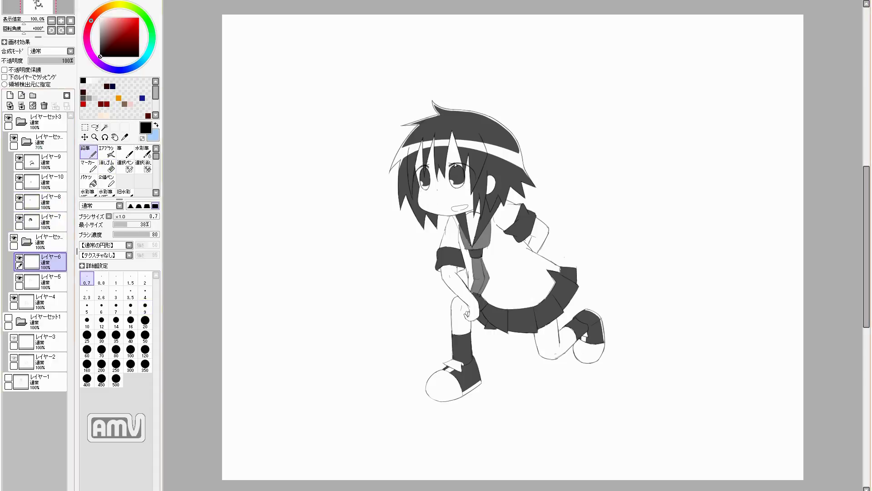
pyautogui.hotkey('ctrl', 'z')
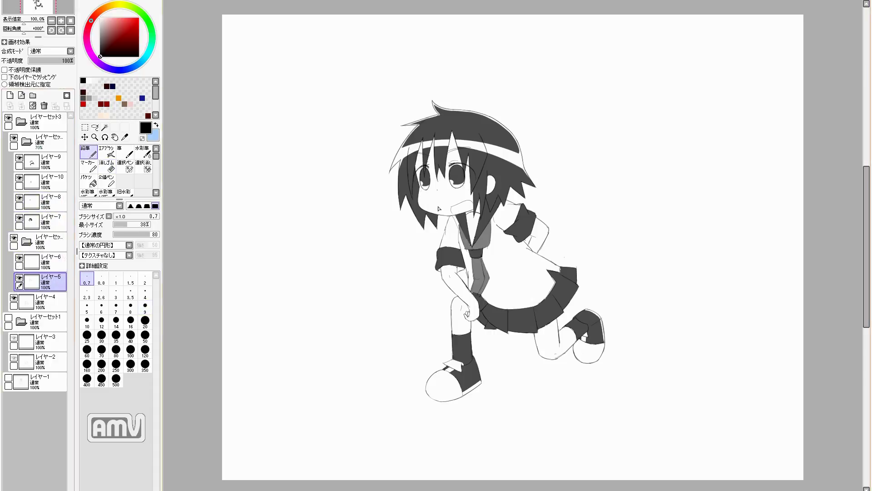
# Step: Erase parallel white stripes into the dark fill of the sleeve cuffs, sailor collar and scarf knot
pyautogui.press('e')
pyautogui.hotkey('ctrl', 'z')
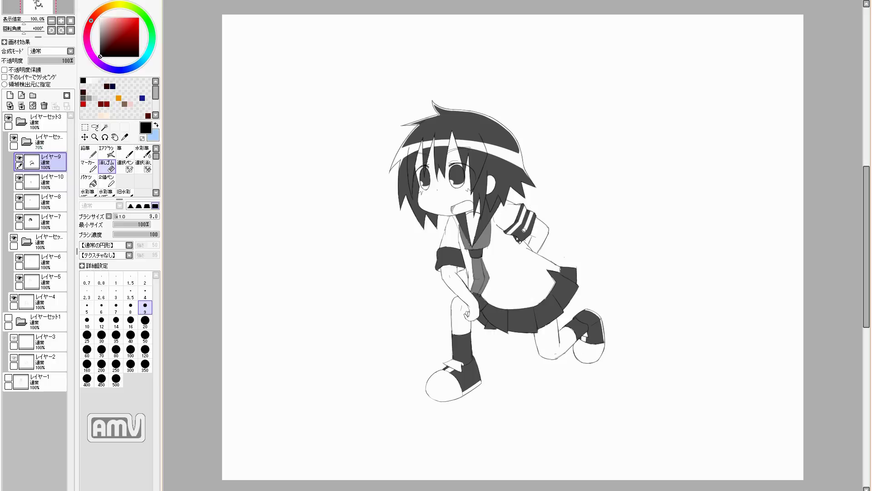
pyautogui.hotkey('ctrl', 'z')
# Step: Draw light fabric fold lines on the bodice at the chest and waist with the 0.7 pencil
pyautogui.press('n')
pyautogui.hotkey('ctrl', 'z')
pyautogui.moveTo(517, 276); pyautogui.dragTo(489, 283)
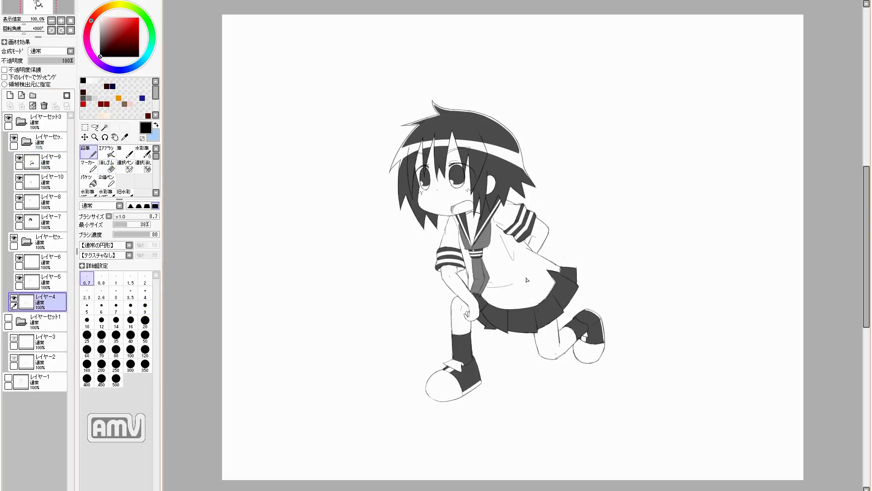
pyautogui.hotkey('ctrl', 'z')
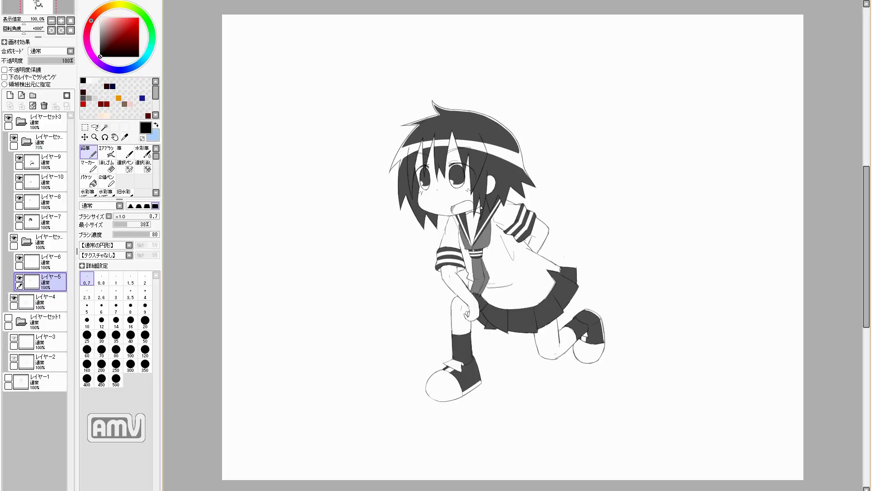